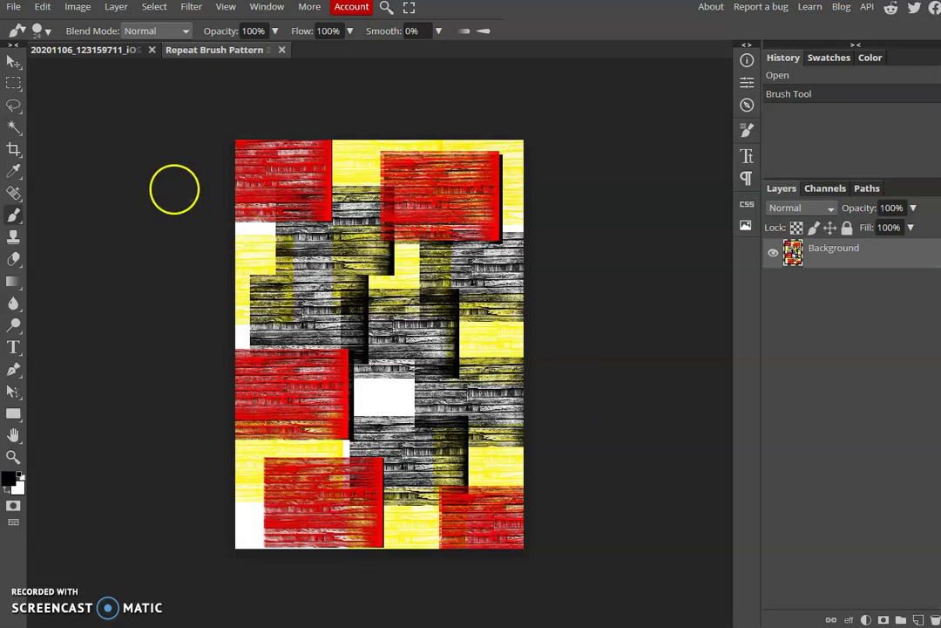
- Define the entire wood-plank photo as a new brush and set the brush size to 379 px
left_click(84, 49)
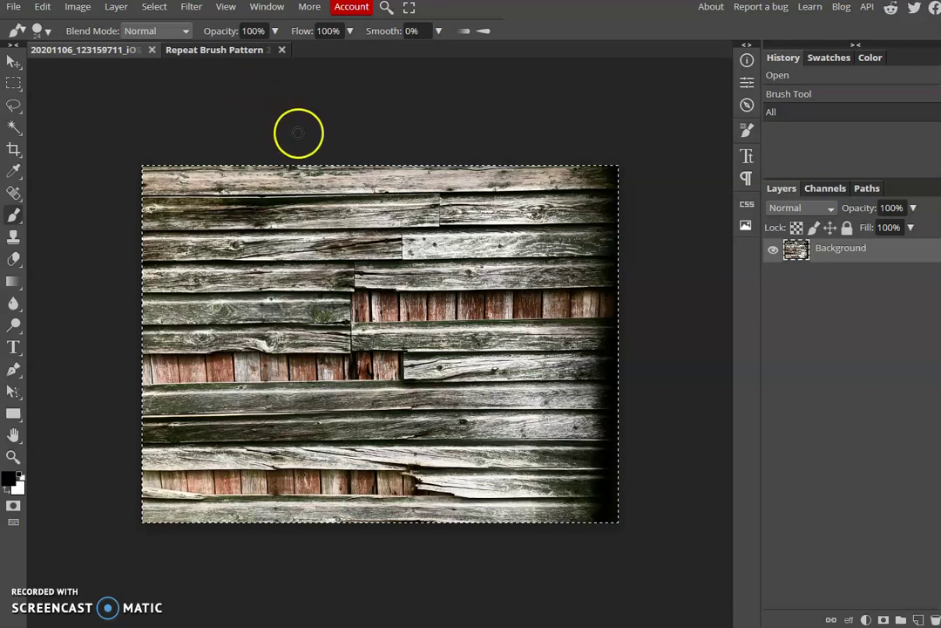
left_click(155, 7)
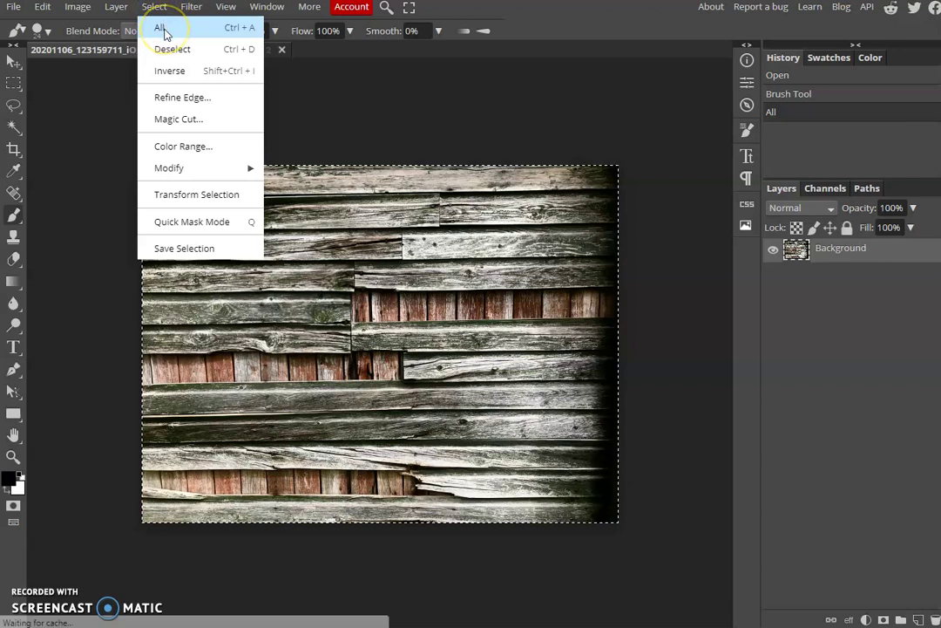
left_click(165, 30)
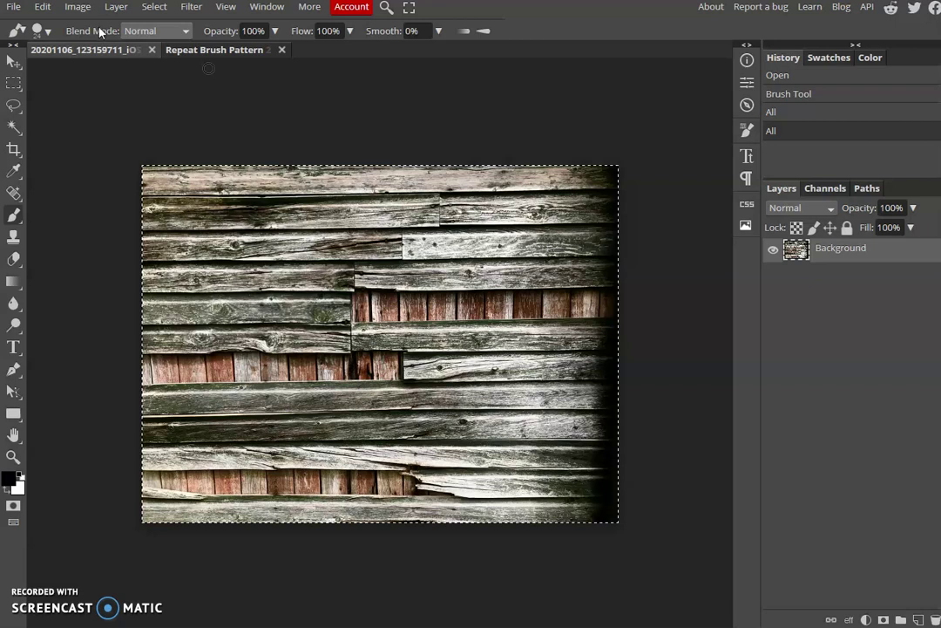
left_click(43, 7)
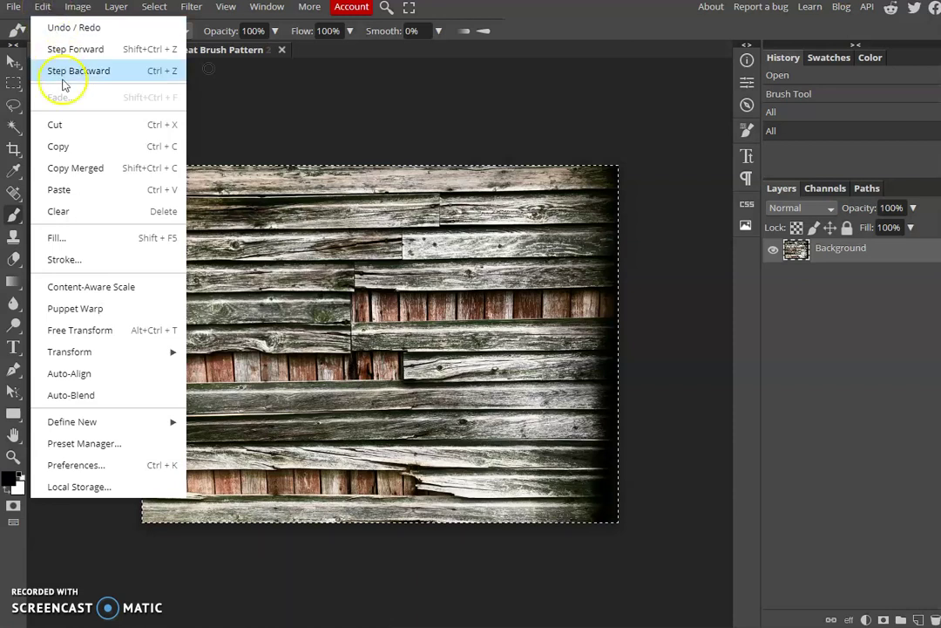
mouse_move(113, 430)
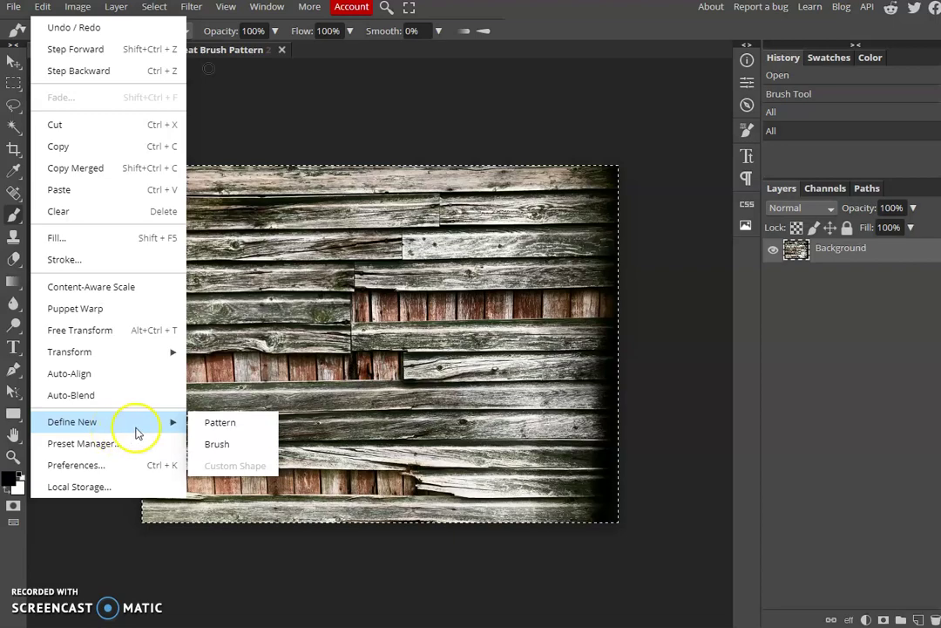
left_click(235, 444)
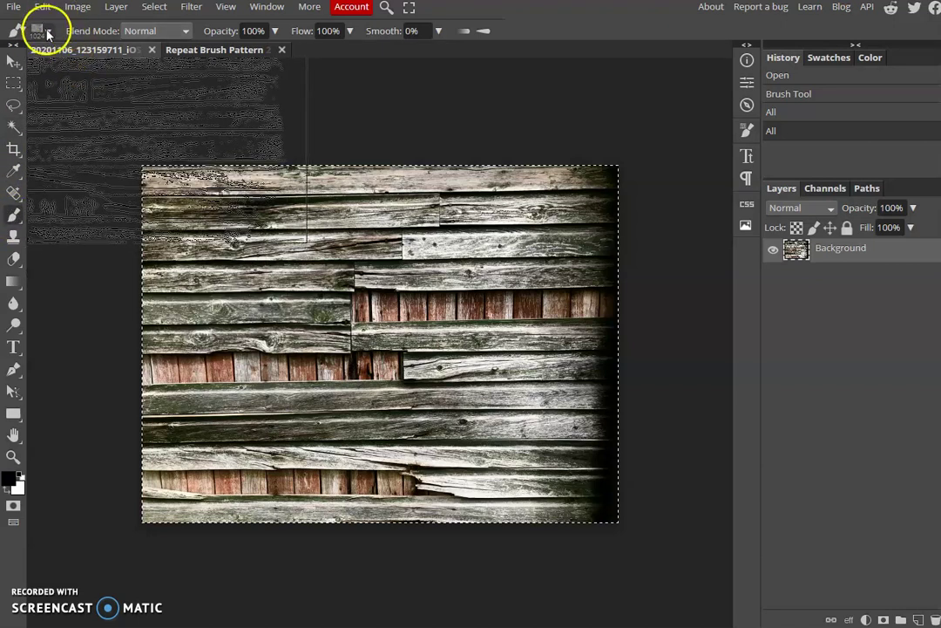
left_click(48, 33)
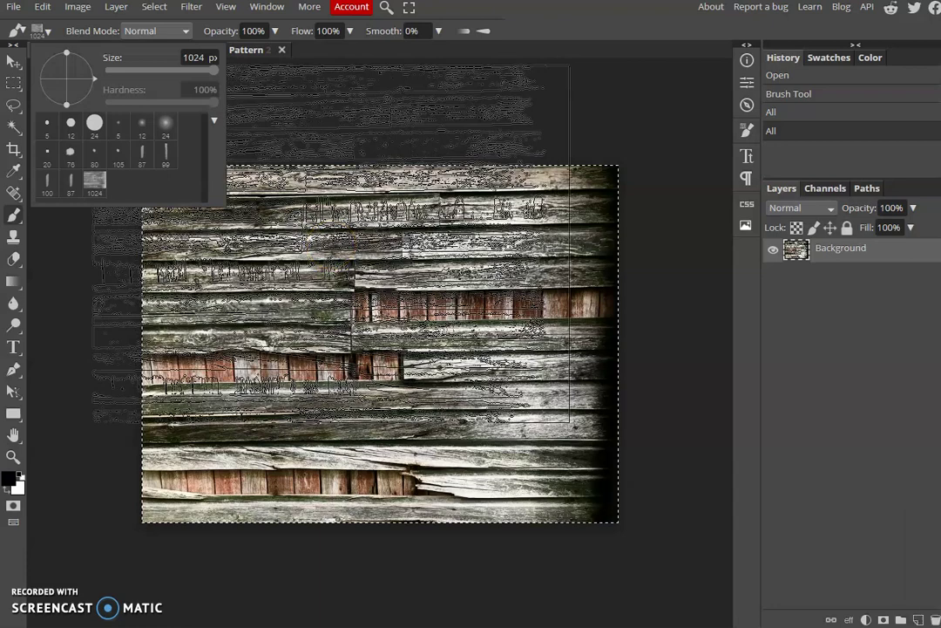
left_click_drag(211, 76, 183, 73)
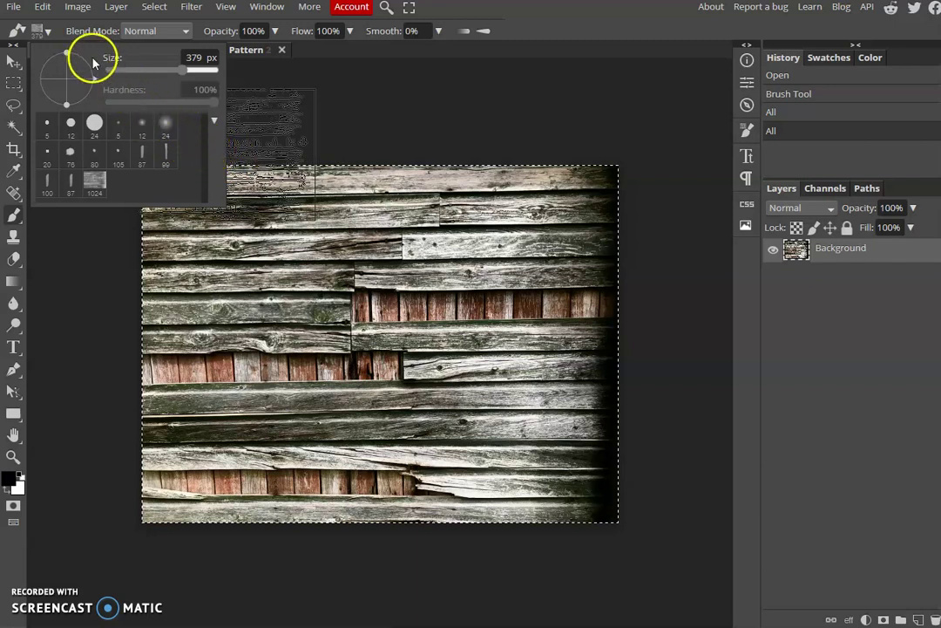
- Create a new project of 115 x 76 millimeters at 300 DPI with a white background
left_click(12, 9)
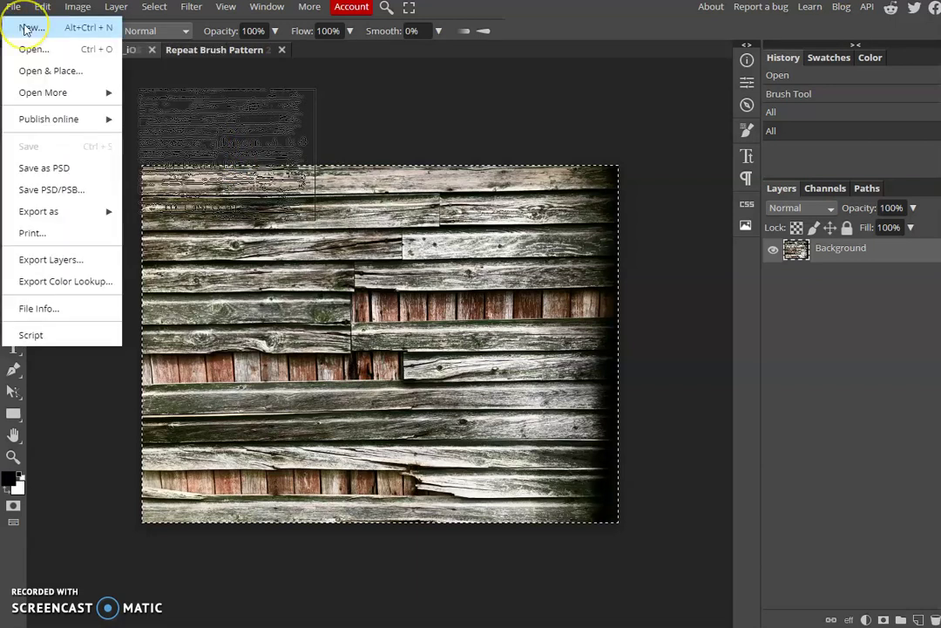
left_click(21, 25)
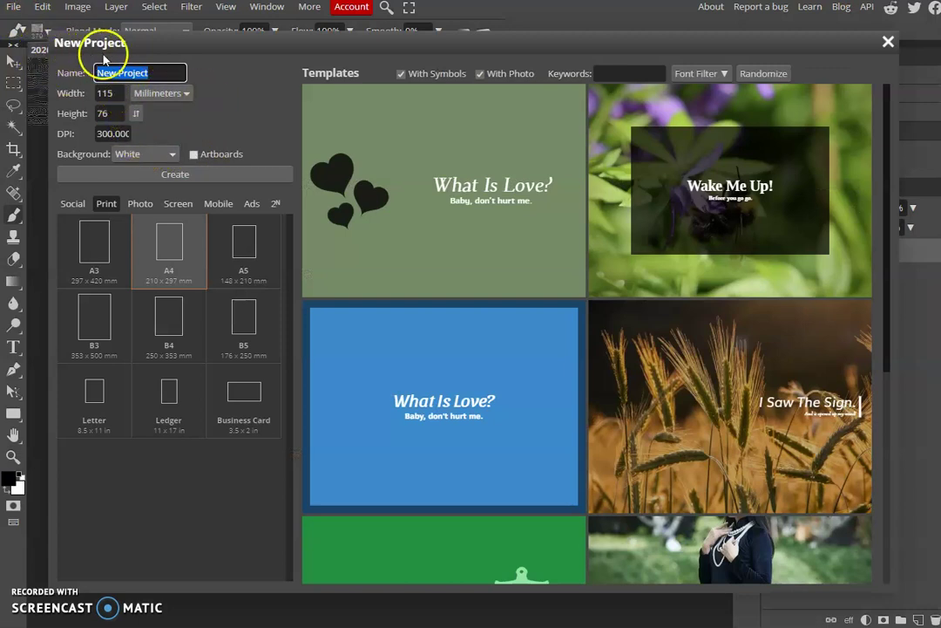
left_click(160, 236)
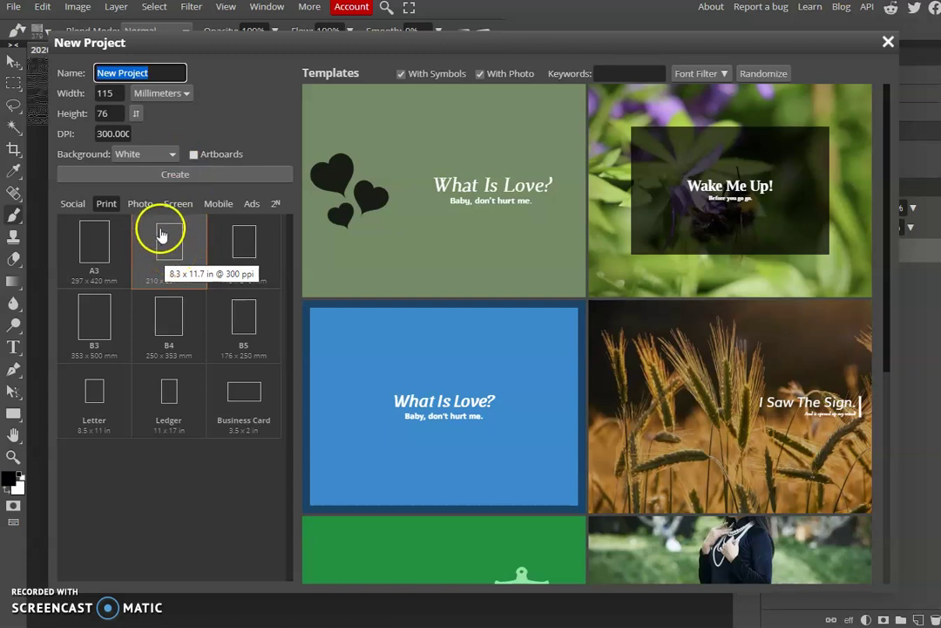
left_click(152, 175)
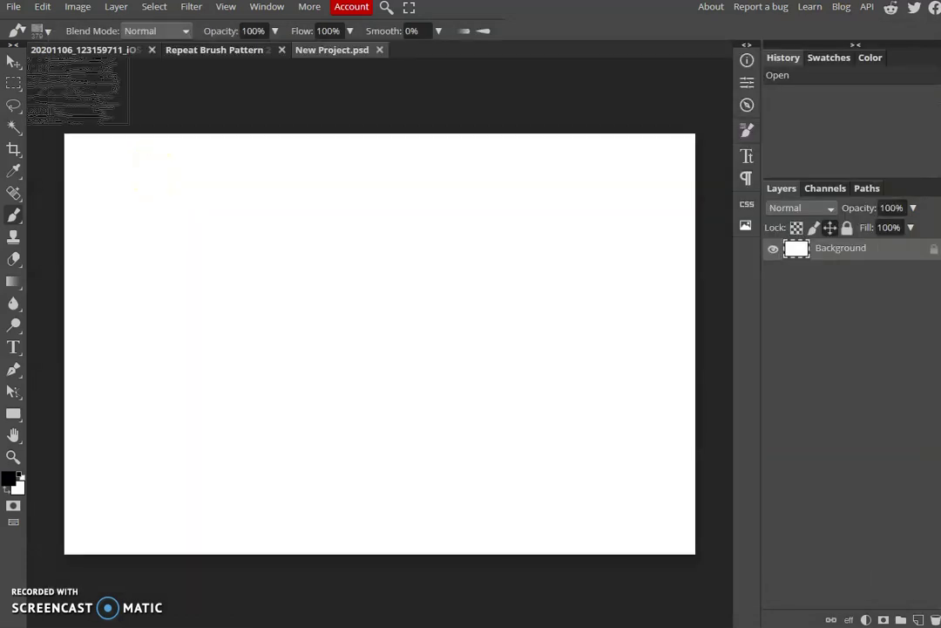
- Stamp eight wood-plank prints in near-black 000106, in staggered rows of three, two and three down the canvas
left_click_drag(78, 87, 161, 171)
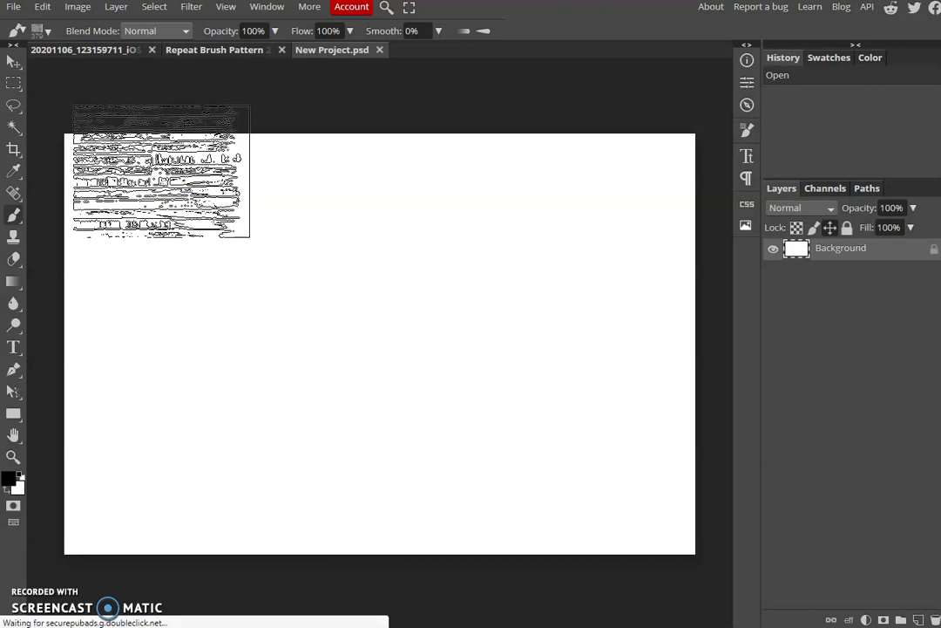
left_click_drag(161, 171, 12, 480)
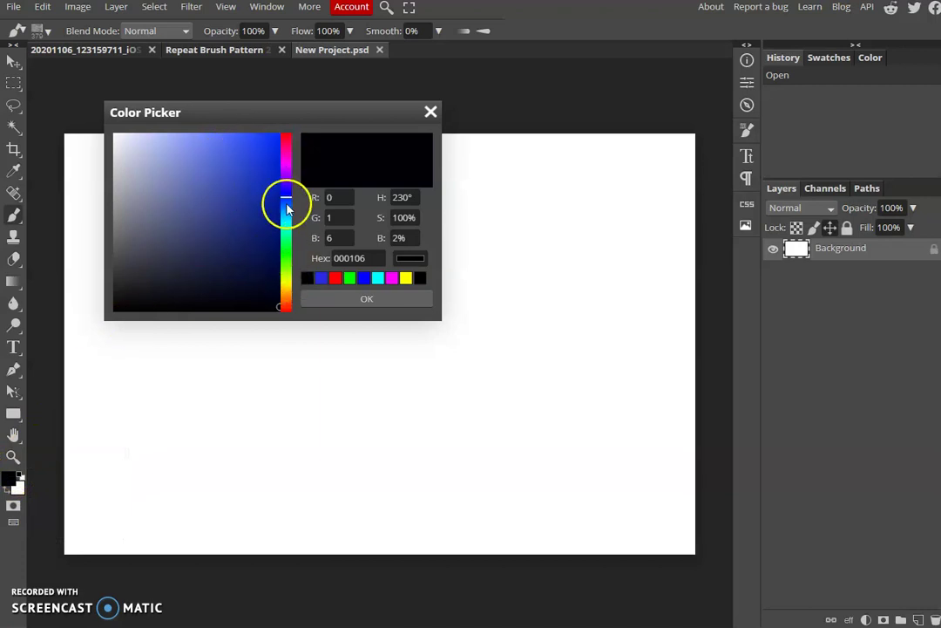
left_click(350, 298)
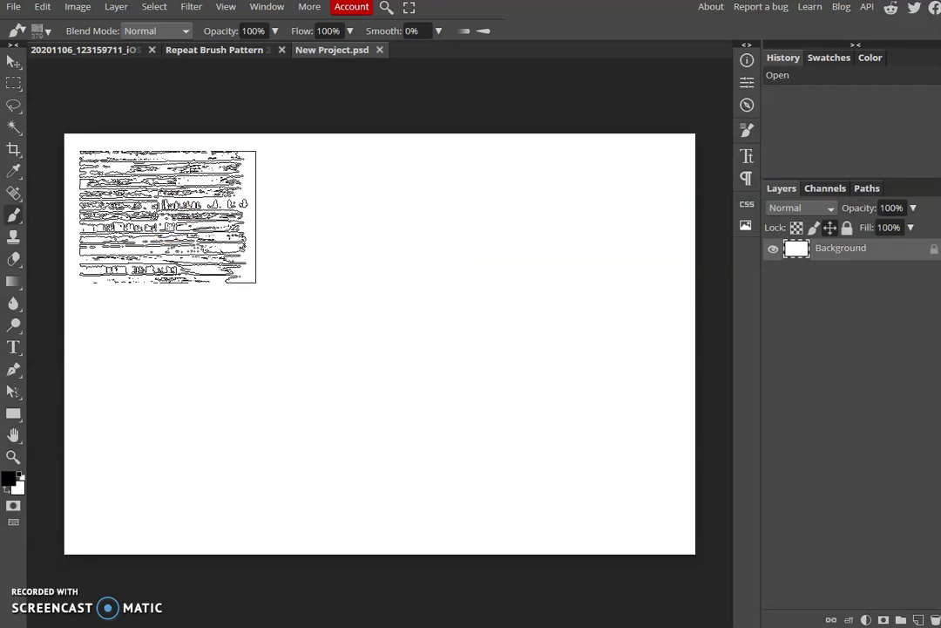
mouse_move(168, 216)
left_mouse_down()
mouse_move(275, 293)
mouse_move(344, 260)
mouse_move(353, 232)
left_mouse_up()
left_click(357, 218)
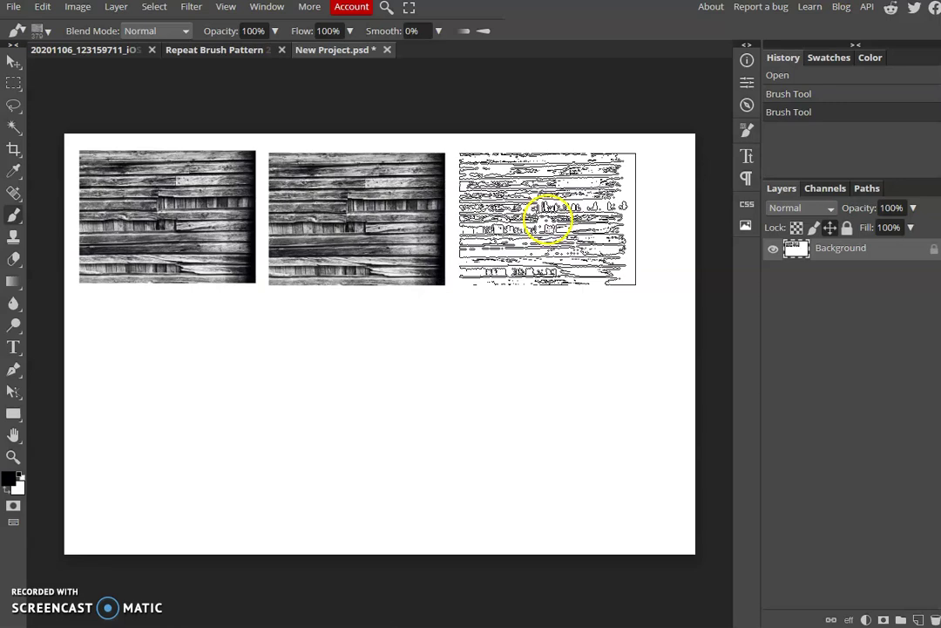
left_click(547, 218)
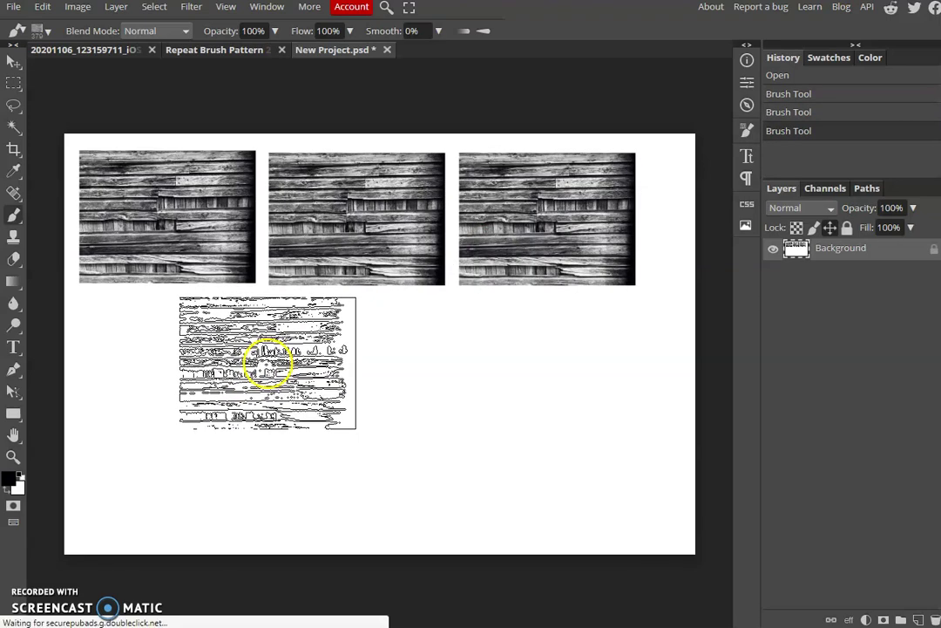
left_click(268, 362)
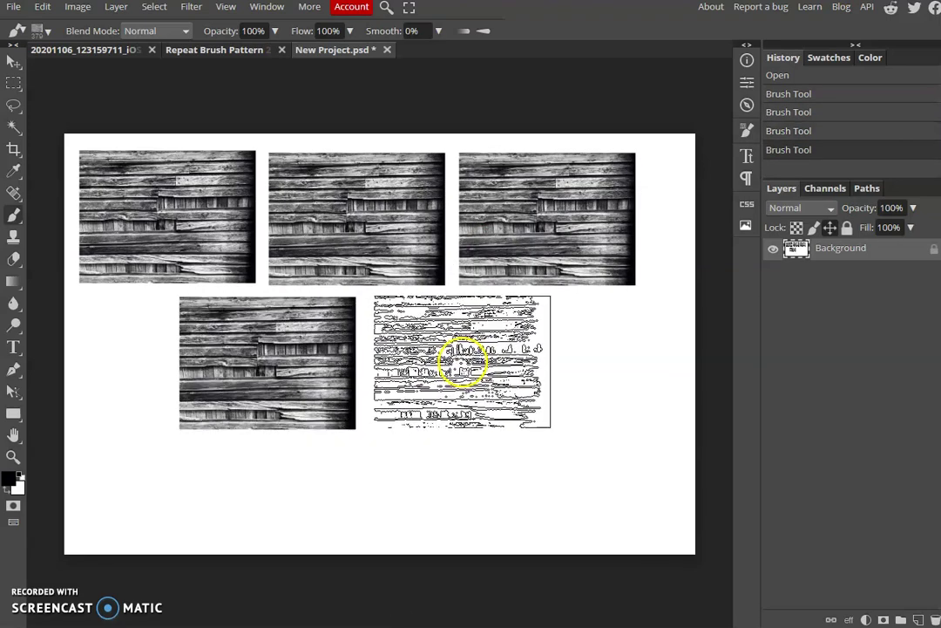
left_click(460, 362)
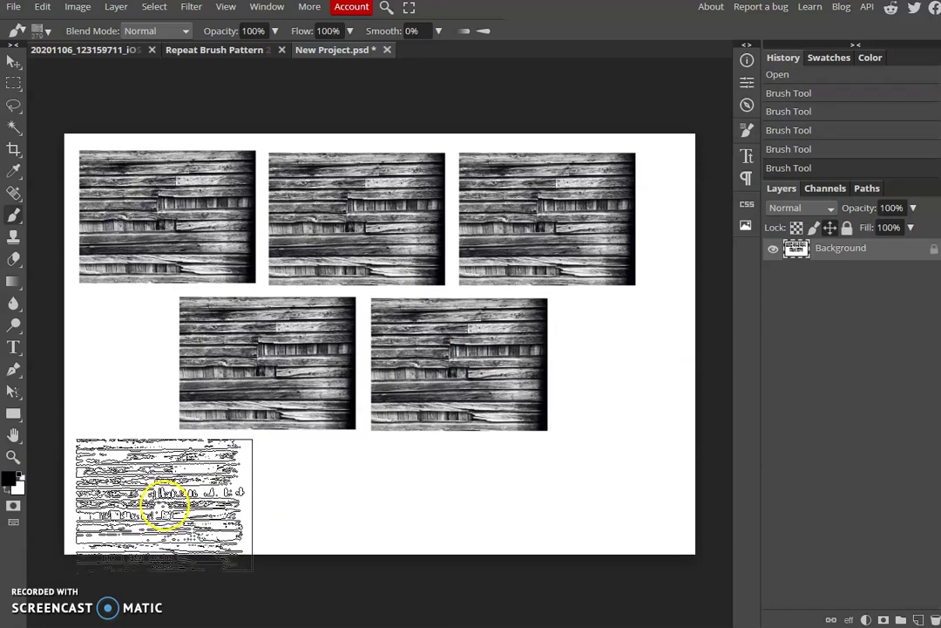
left_click(164, 505)
left_click(357, 501)
left_click(549, 507)
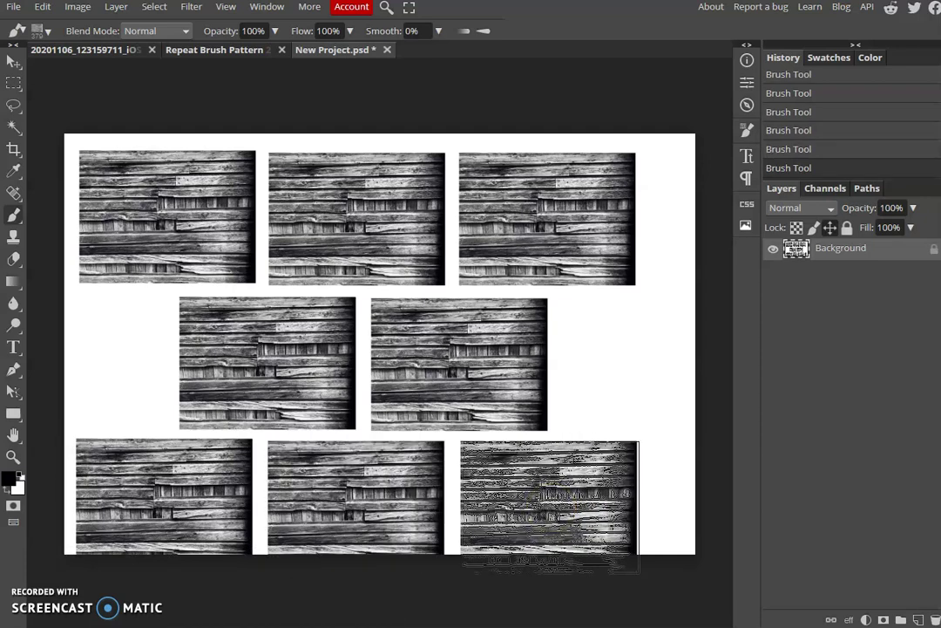
- Set the foreground color to teal, hex 13a09c
left_click(12, 482)
left_click(268, 139)
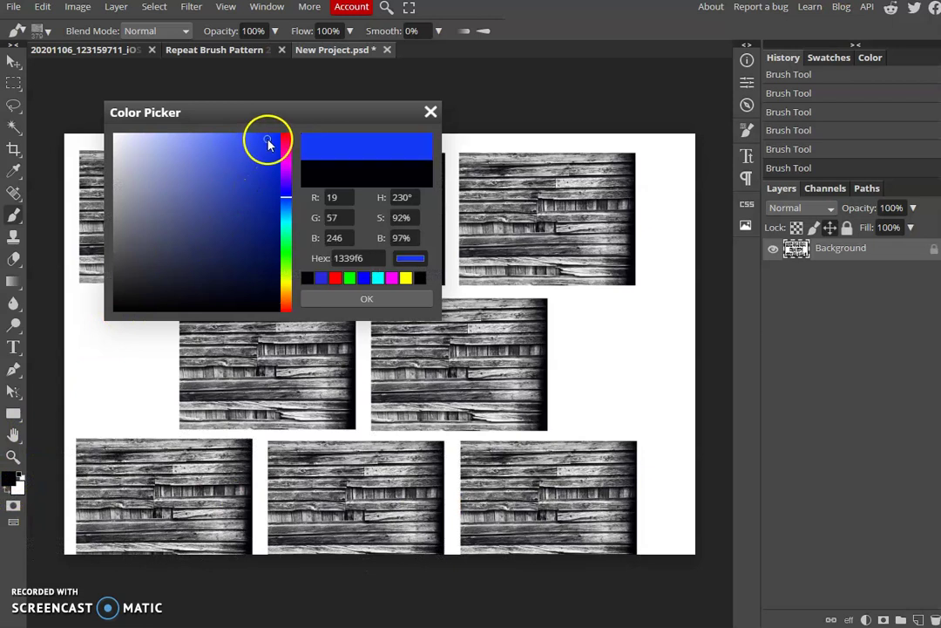
left_click(287, 218)
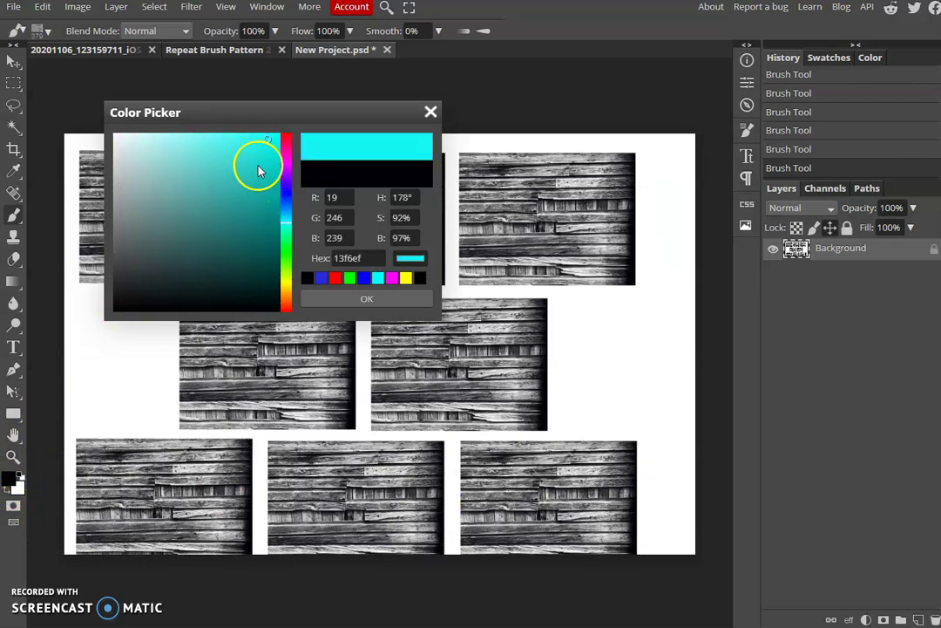
left_click(261, 200)
left_click(364, 301)
- Stamp four teal wood prints in the row-end gaps: both ends of the middle row and the right ends of the top and bottom rows
mouse_move(357, 305)
left_mouse_down()
mouse_move(283, 298)
mouse_move(206, 224)
mouse_move(162, 250)
mouse_move(170, 270)
left_mouse_up()
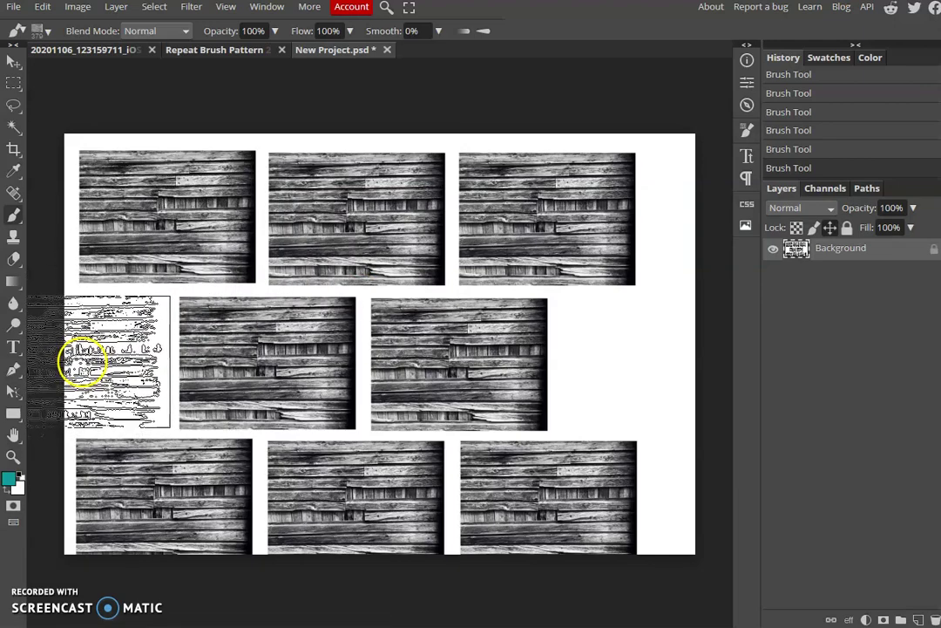
left_click(79, 361)
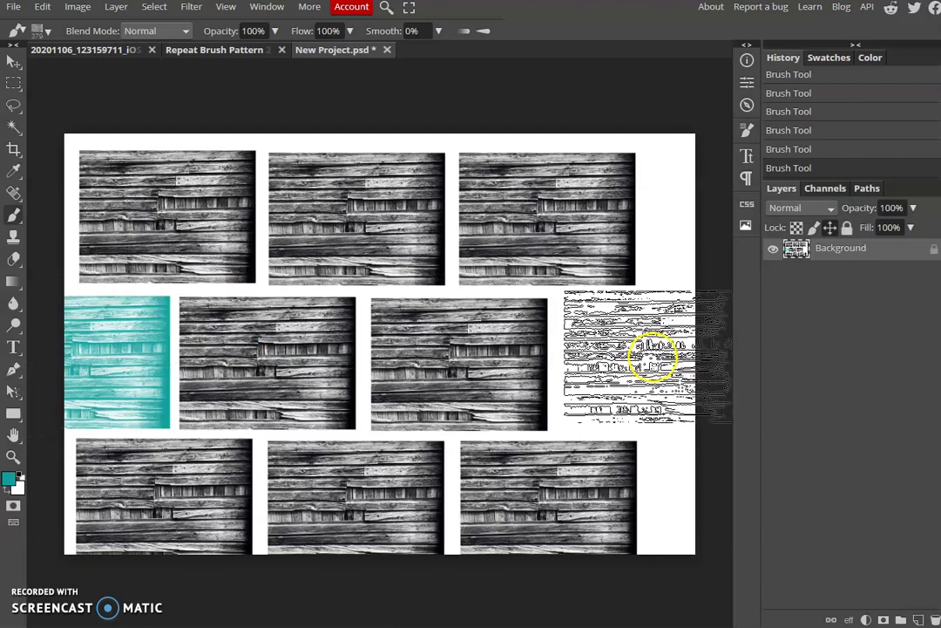
left_click(651, 365)
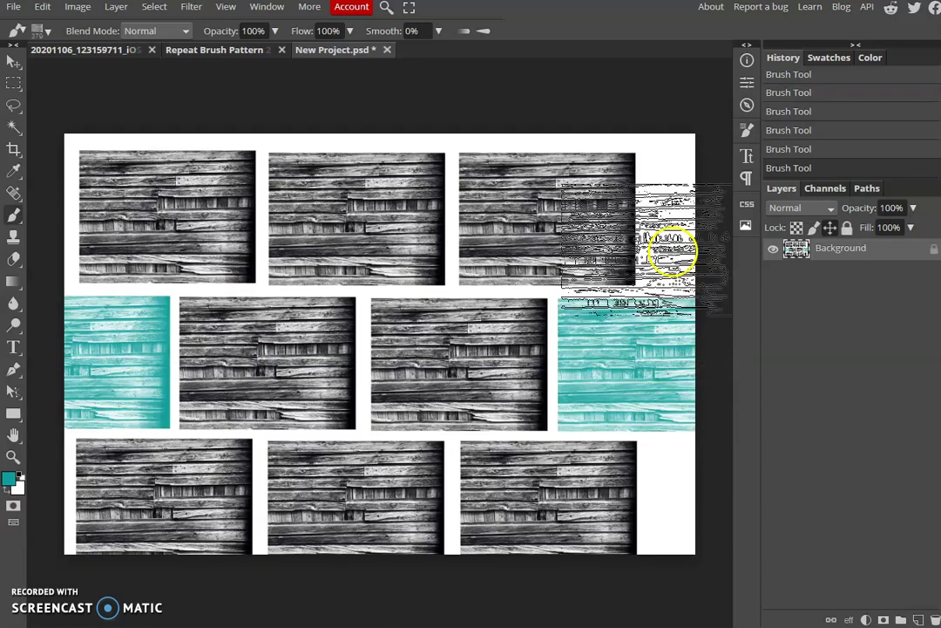
left_click(730, 216)
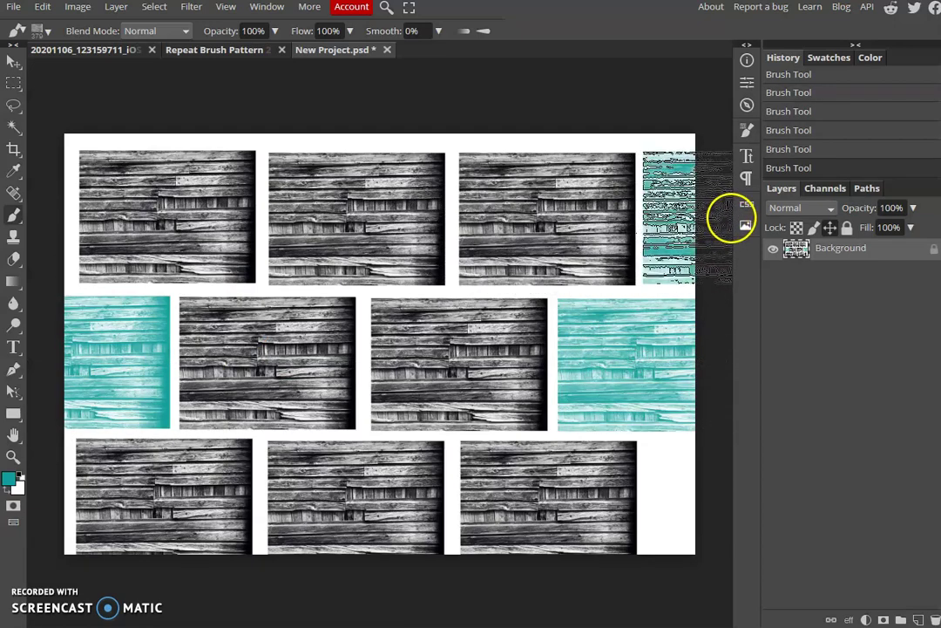
left_click(735, 510)
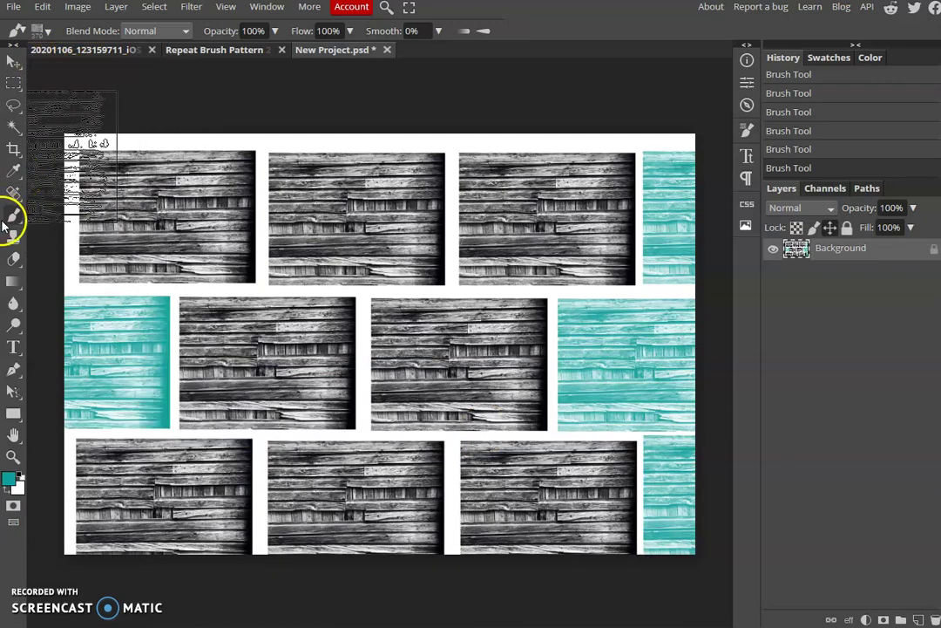
- Change the foreground color to bright yellow, hex f5f32c
left_click(11, 479)
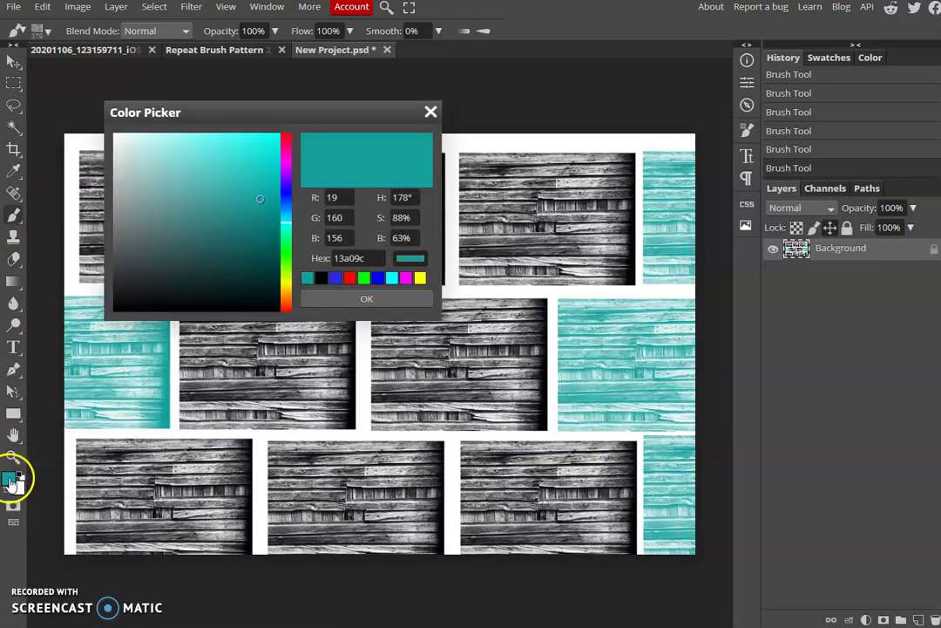
left_click(286, 284)
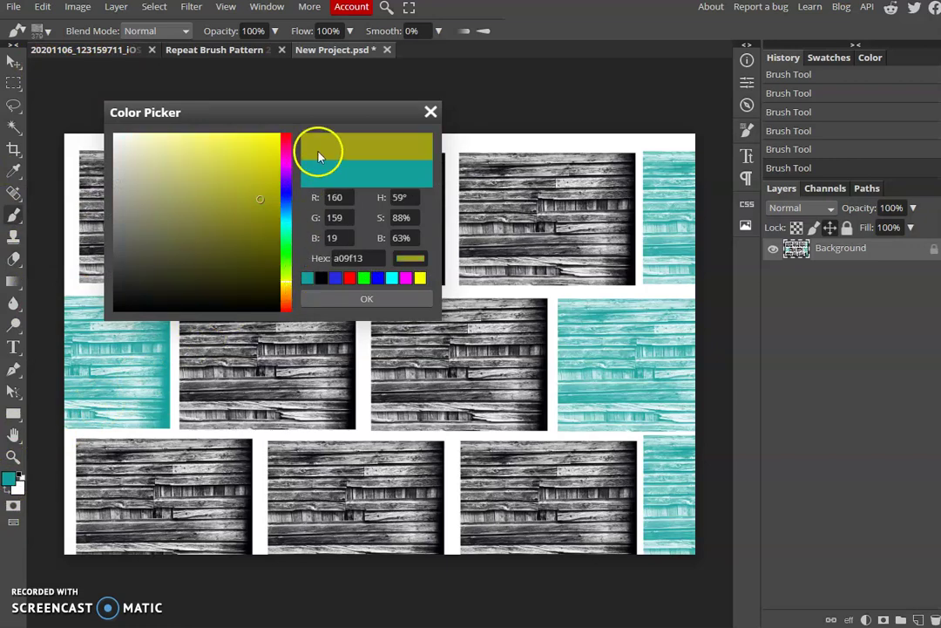
left_click(247, 143)
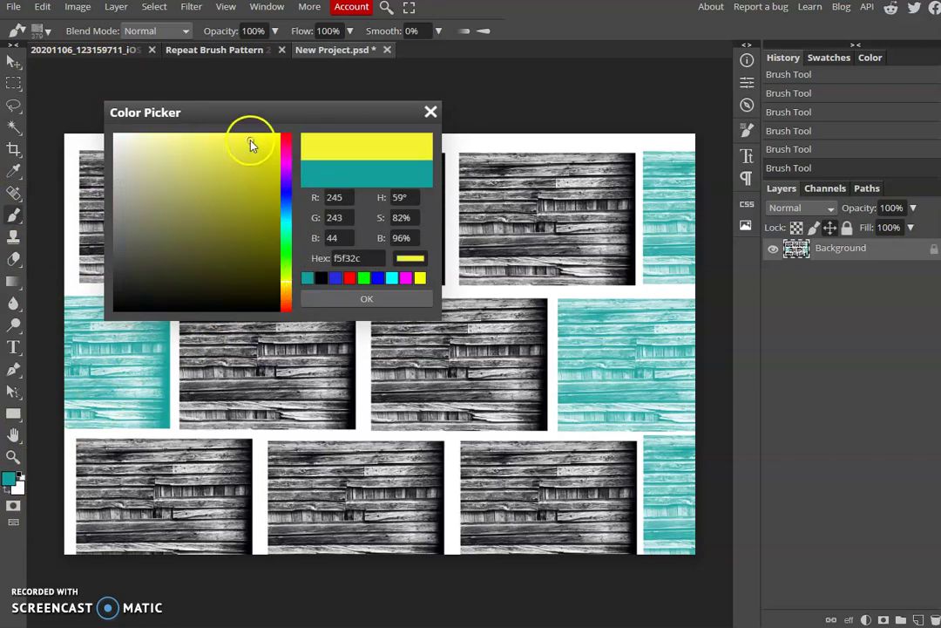
left_click(380, 299)
- Stamp five yellow wood prints overlapping the existing black and teal ones, three between the upper rows and two between the lower rows
left_click(351, 275)
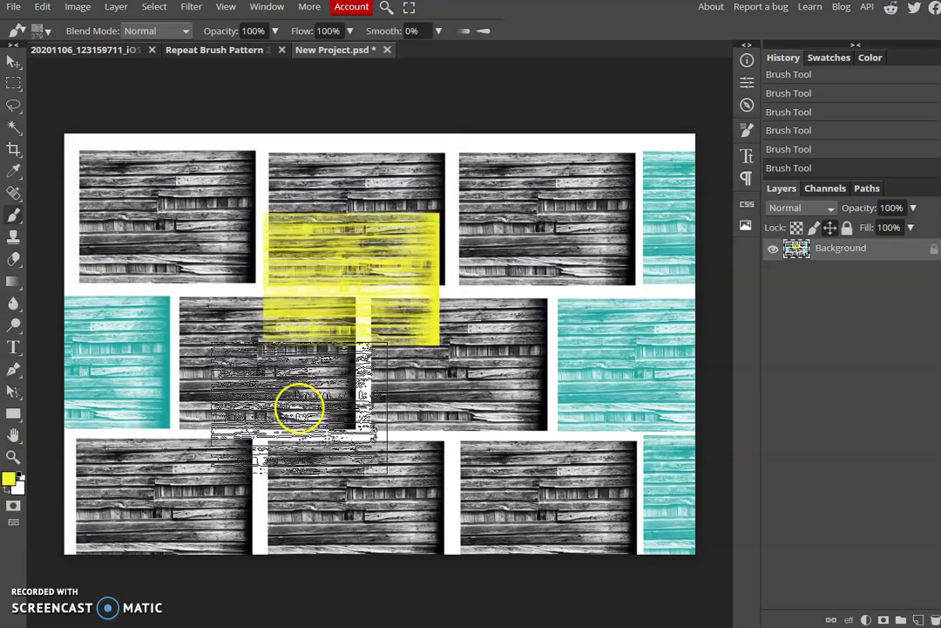
left_click(273, 448)
left_click(456, 442)
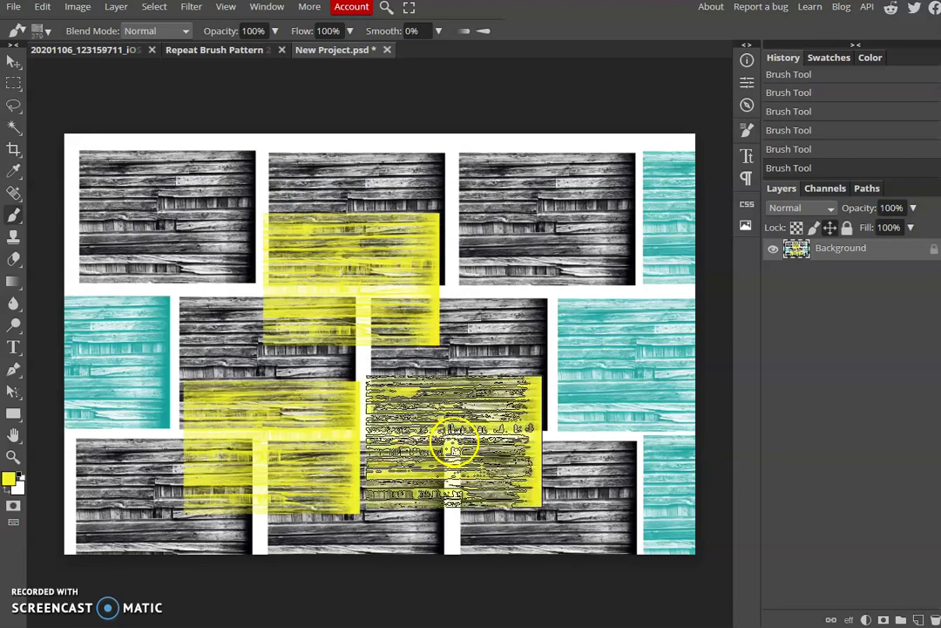
left_click(590, 284)
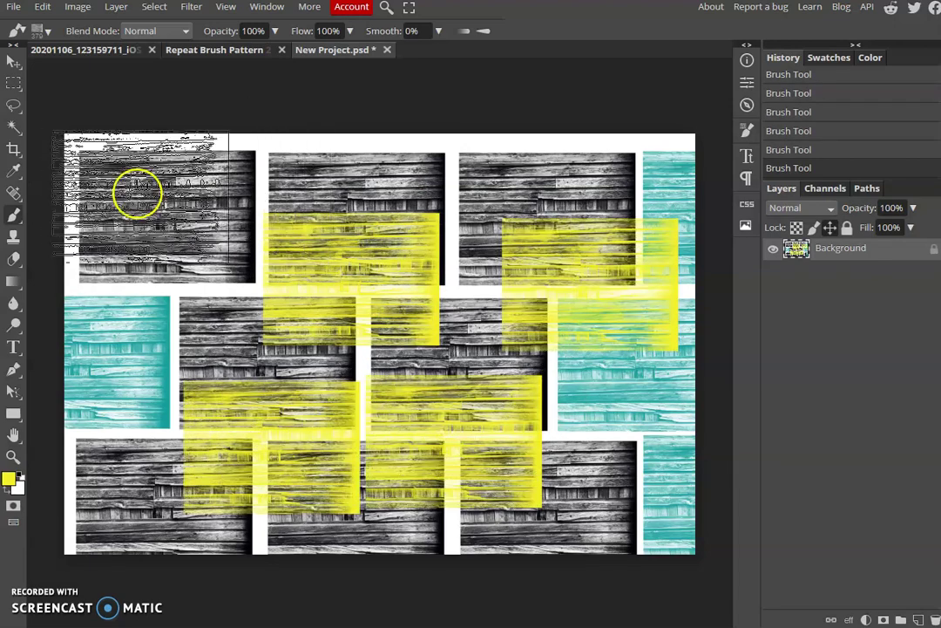
left_click(195, 249)
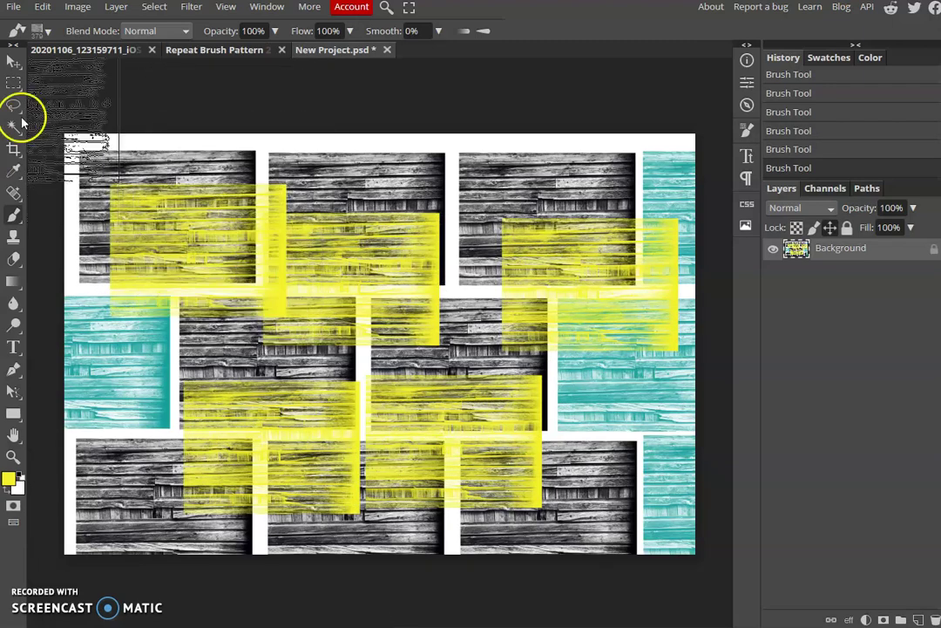
- Switch to the Move tool, view the finished Repeat Brush Pattern document for comparison, and return to New Project.psd
left_click(13, 62)
left_click(233, 52)
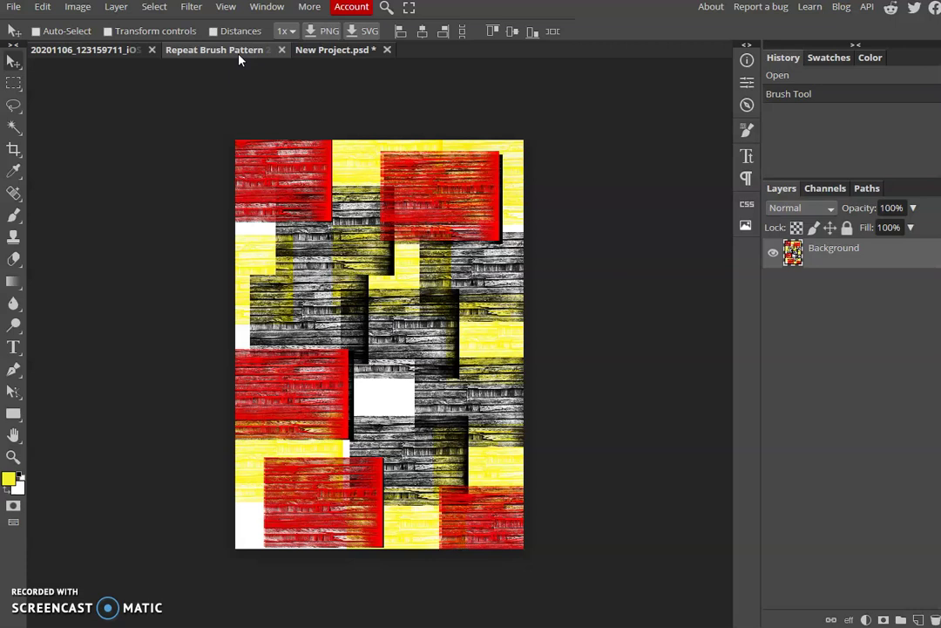
left_click(312, 50)
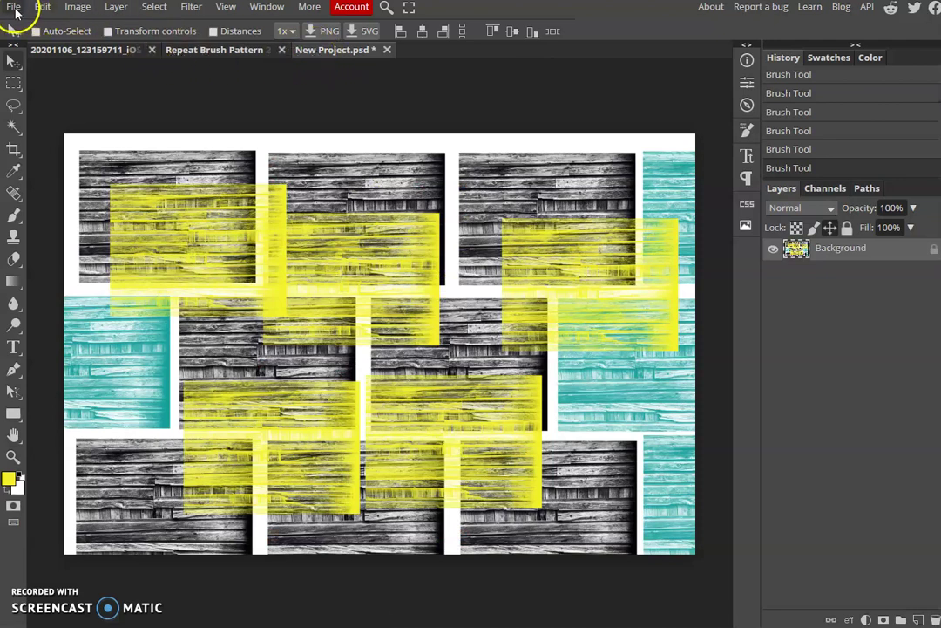
- Bring up the available export formats for New Project.psd
left_click(14, 9)
mouse_move(63, 216)
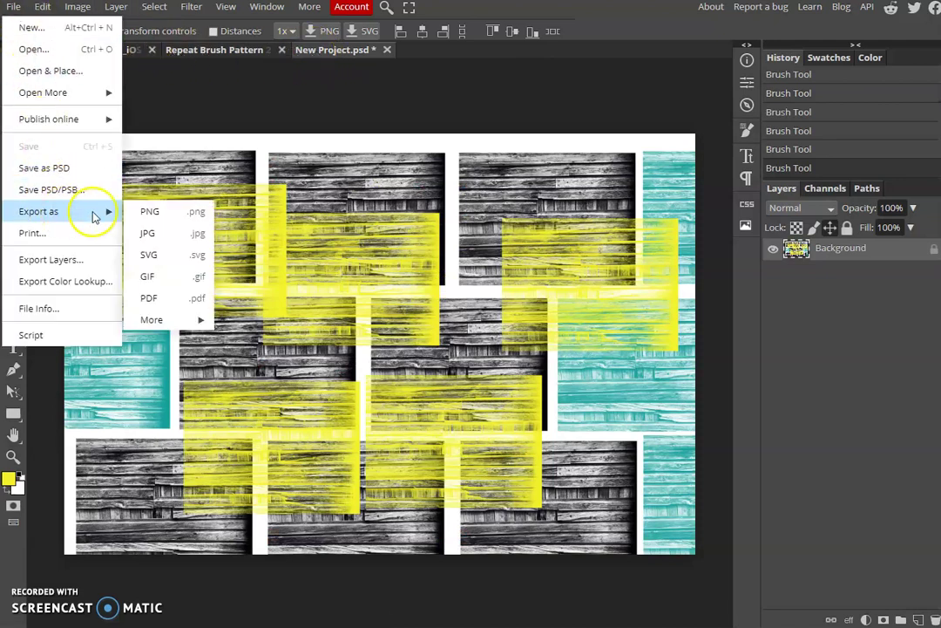